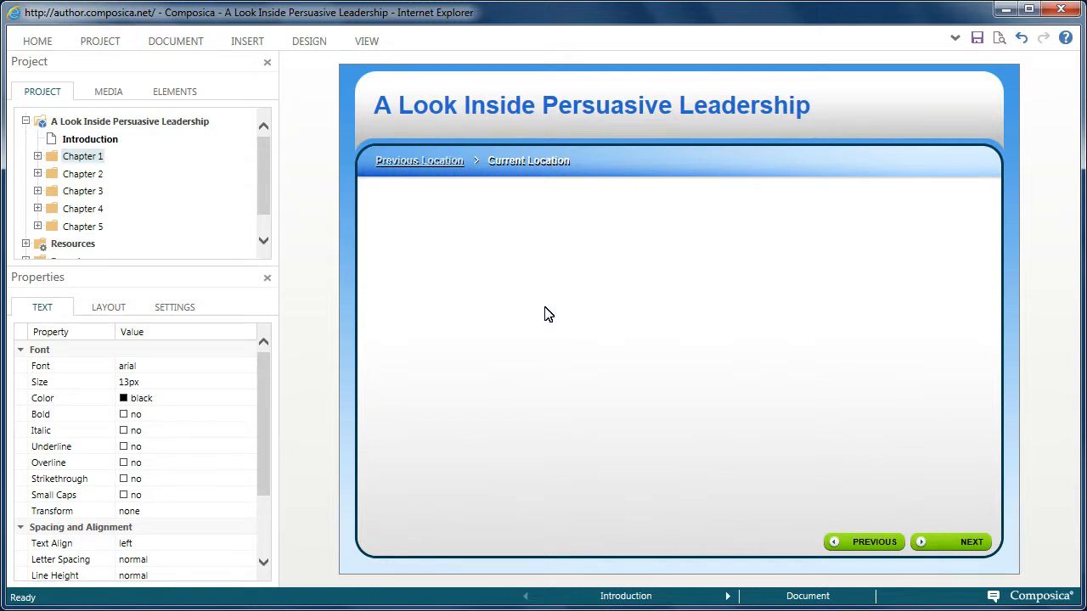
Step: Insert a Header 1 text element just below the breadcrumb bar of the Introduction page, reading "Introduction"
click(249, 43)
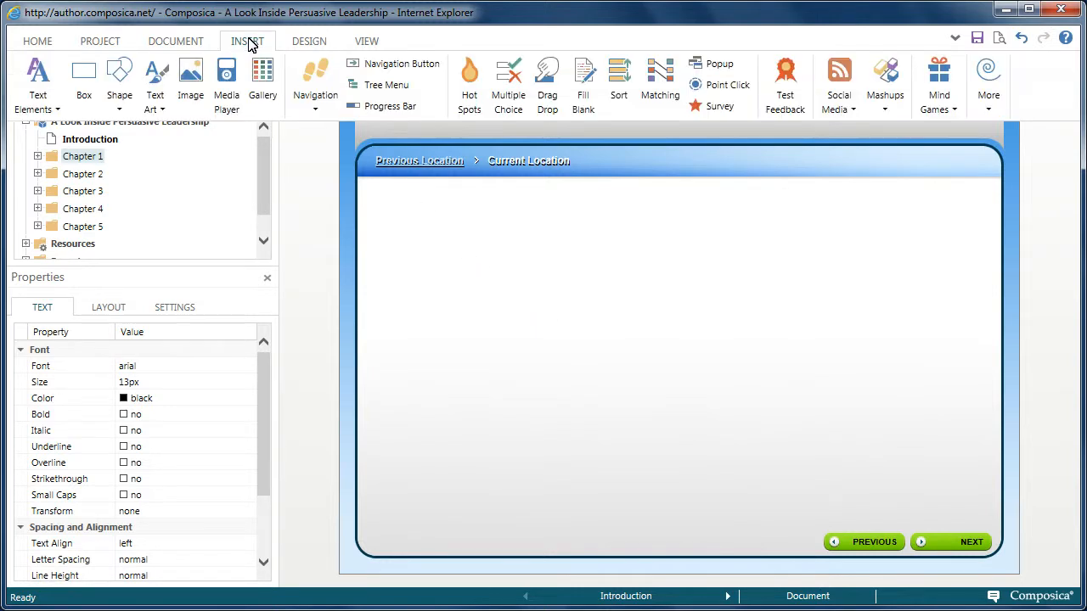
click(36, 94)
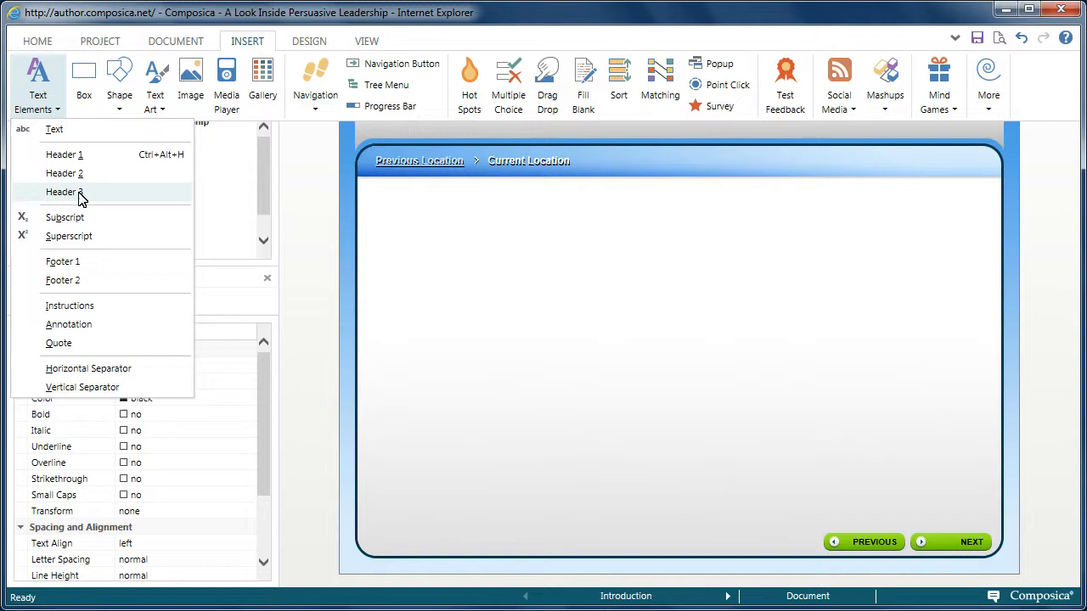
click(61, 154)
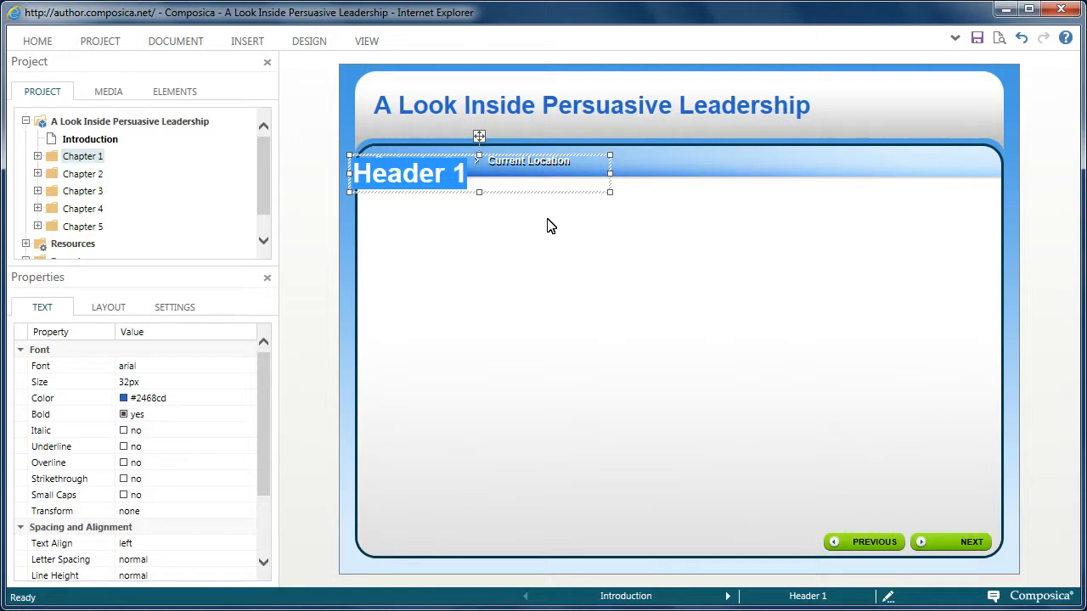
drag(479, 136, 516, 198)
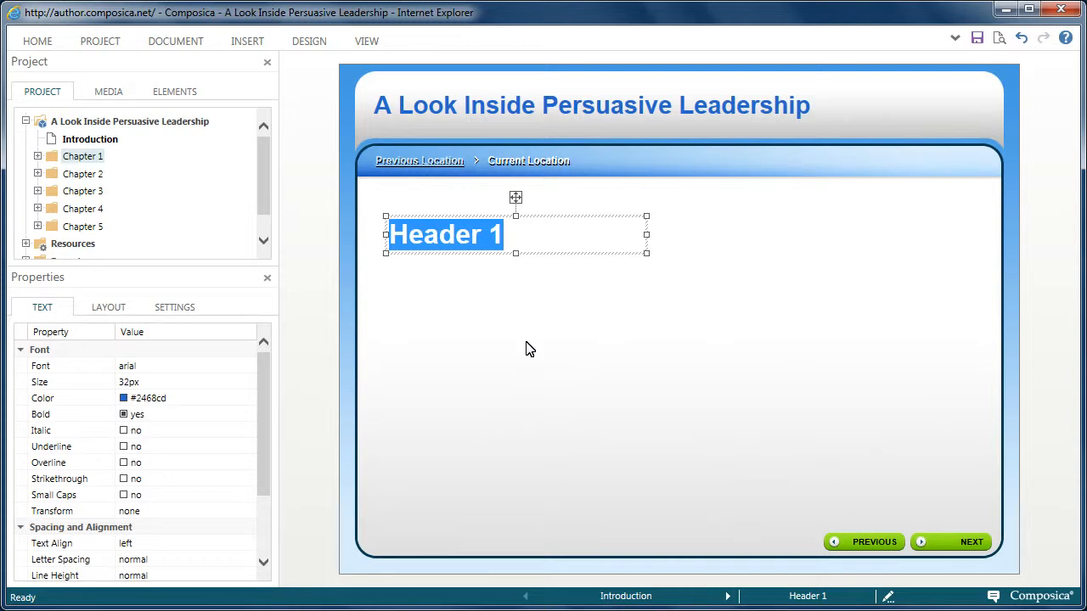
text(In)
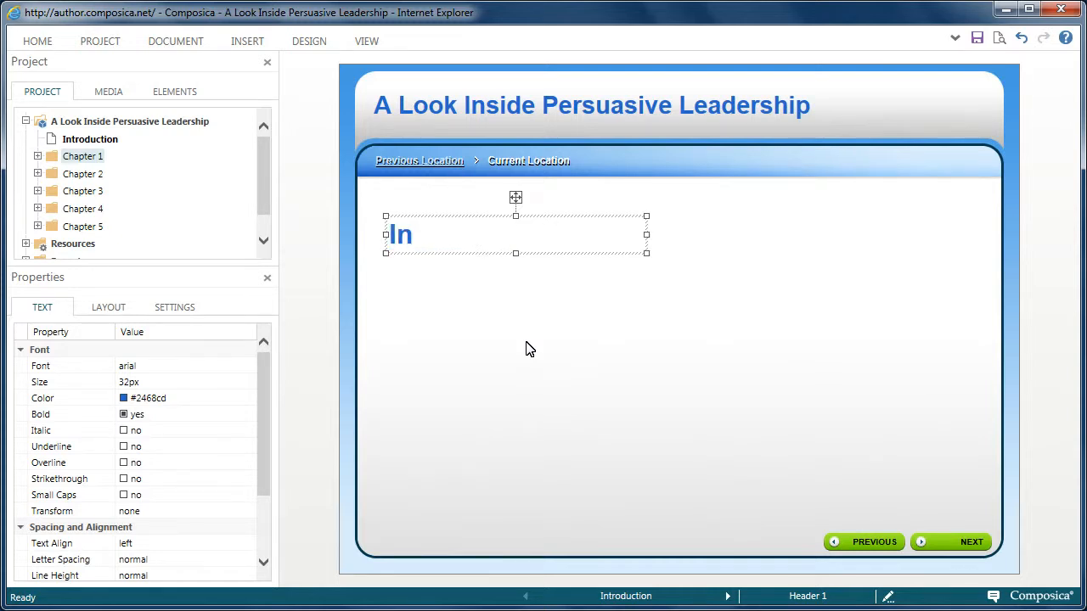
text(troduction)
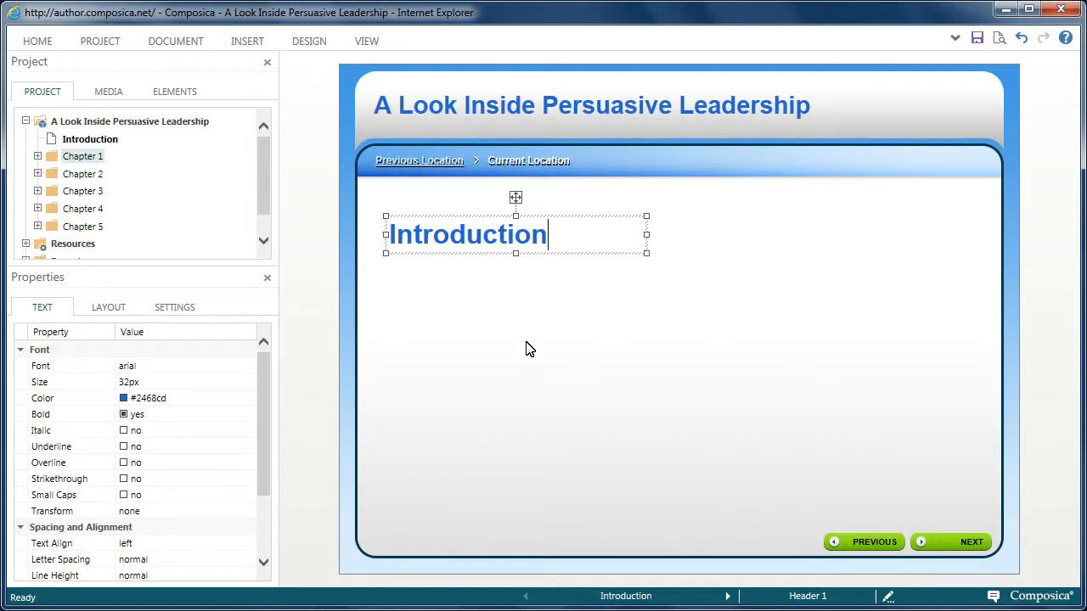
click(527, 349)
click(492, 245)
click(592, 322)
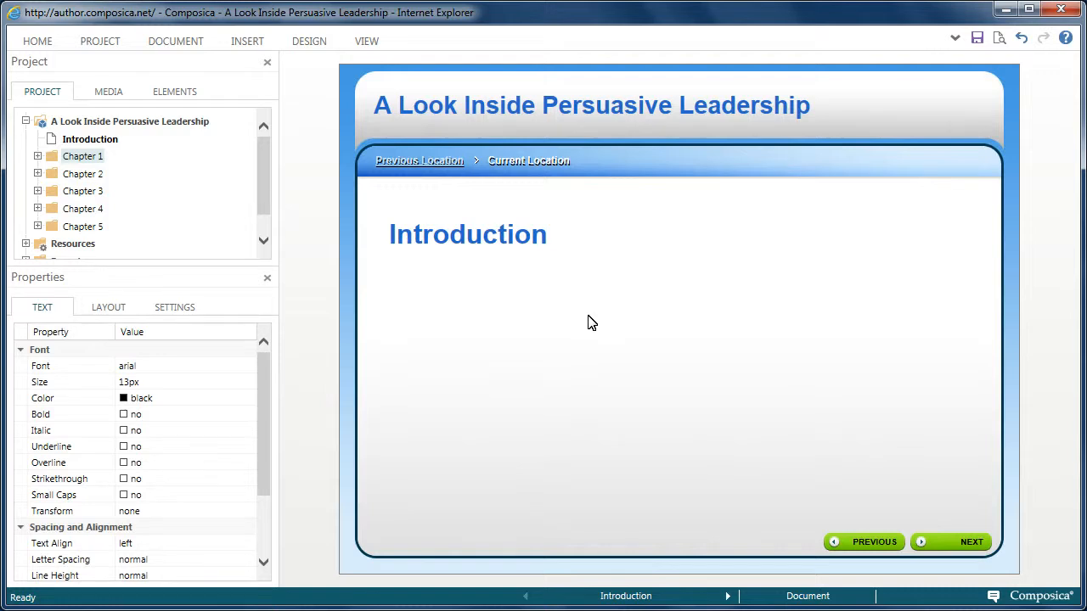
Step: Add a Header 3 text element directly beneath the Introduction heading, reading "Welcome to this course on..."
click(249, 41)
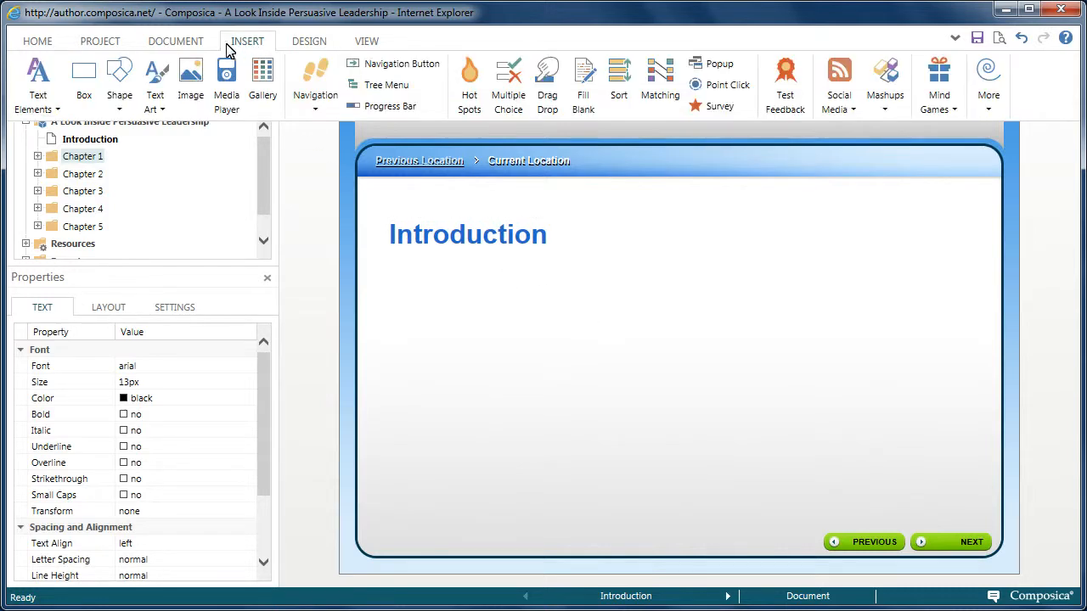
click(37, 93)
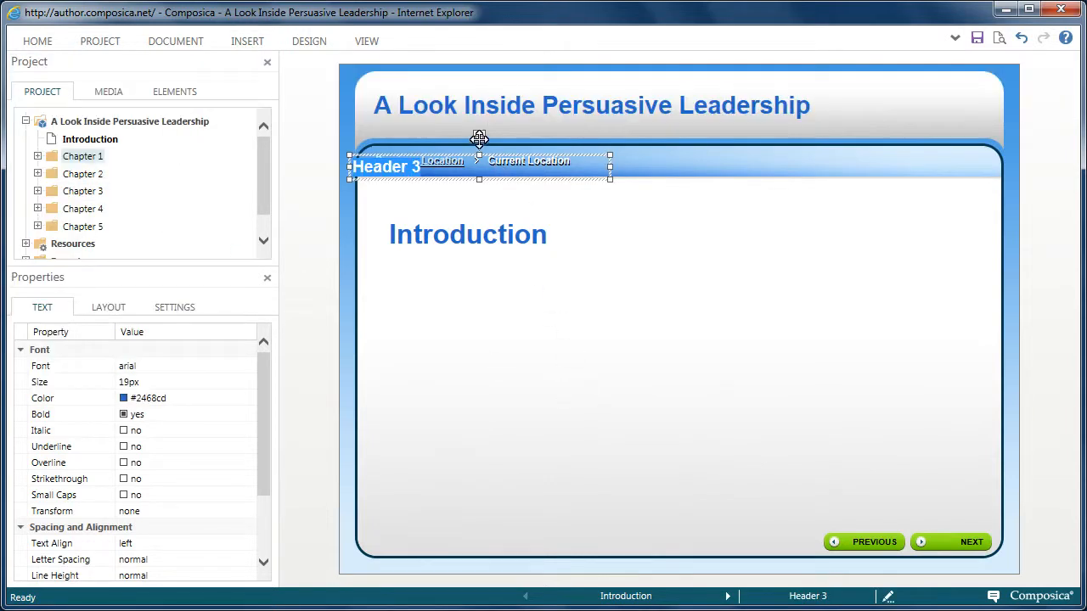
drag(480, 144, 516, 252)
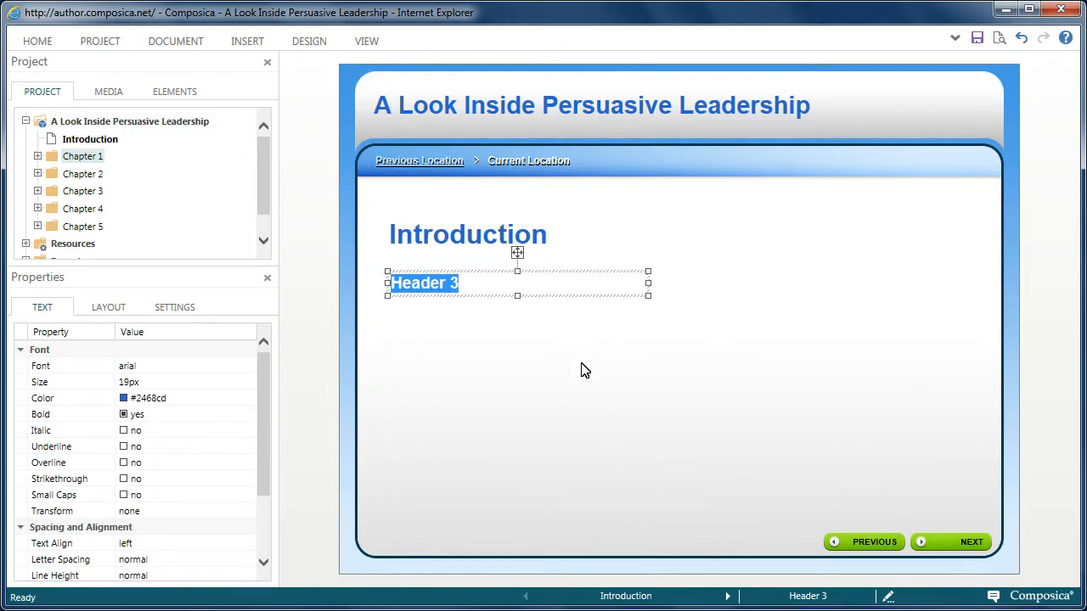
text(Welco)
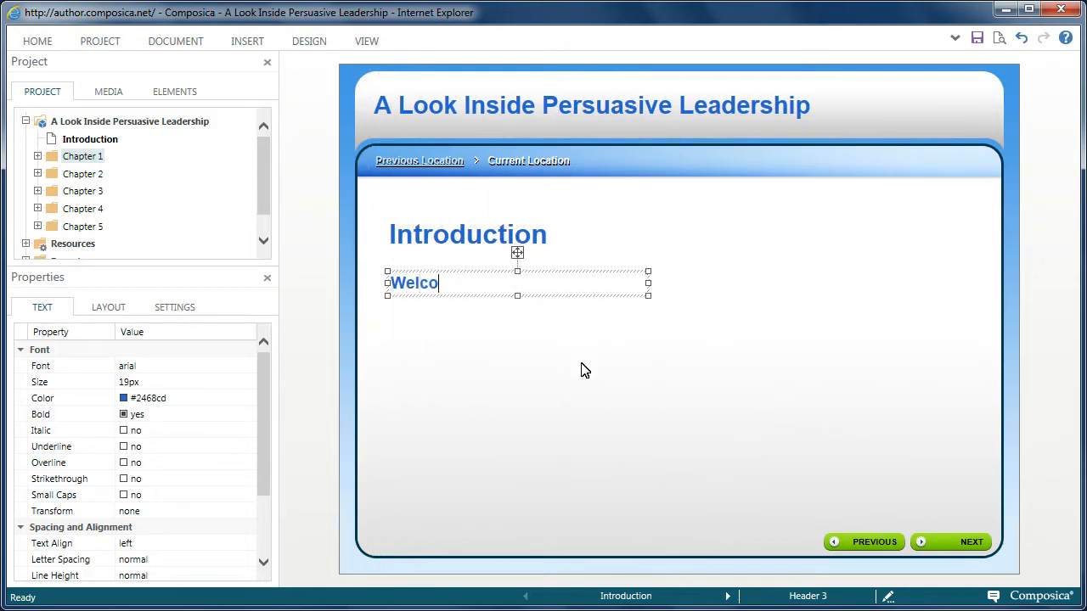
text(me to this course on...)
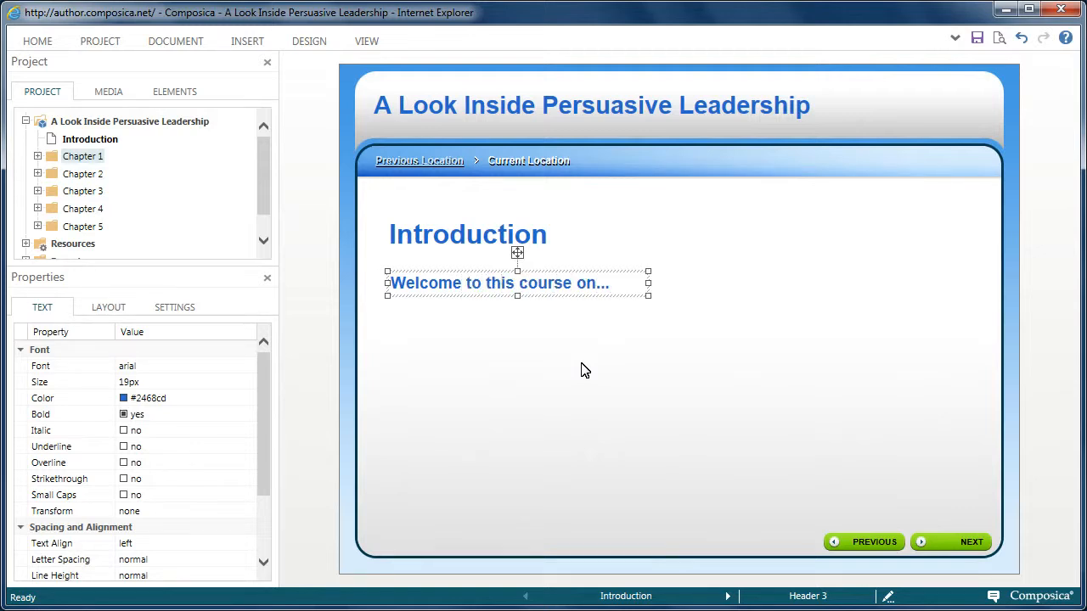
click(585, 369)
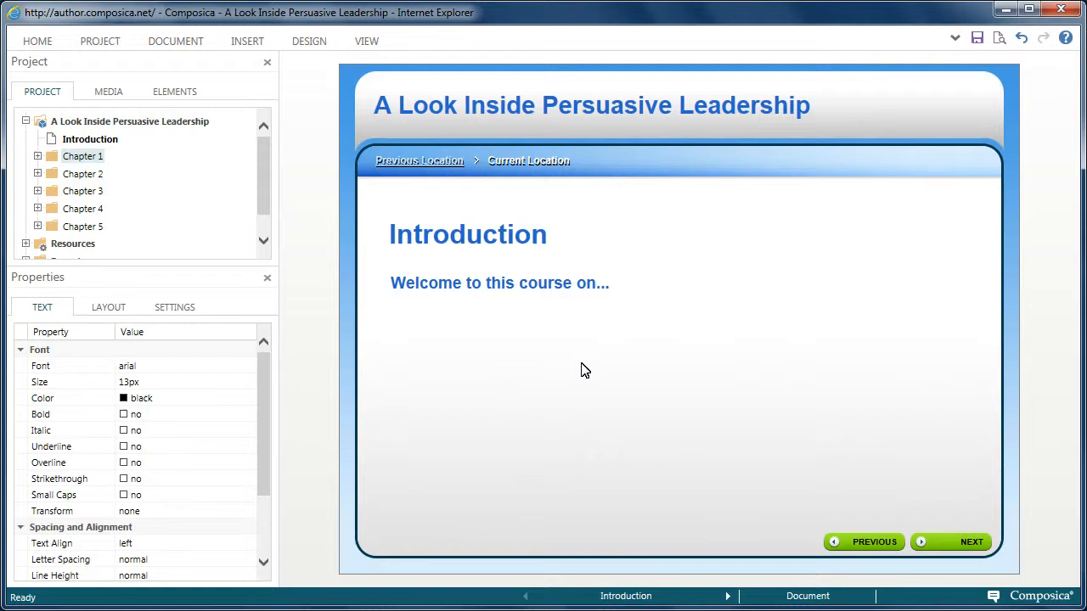
Step: Insert a plain Text element below and to the right of the welcome line, reading "This course includes..."
click(247, 43)
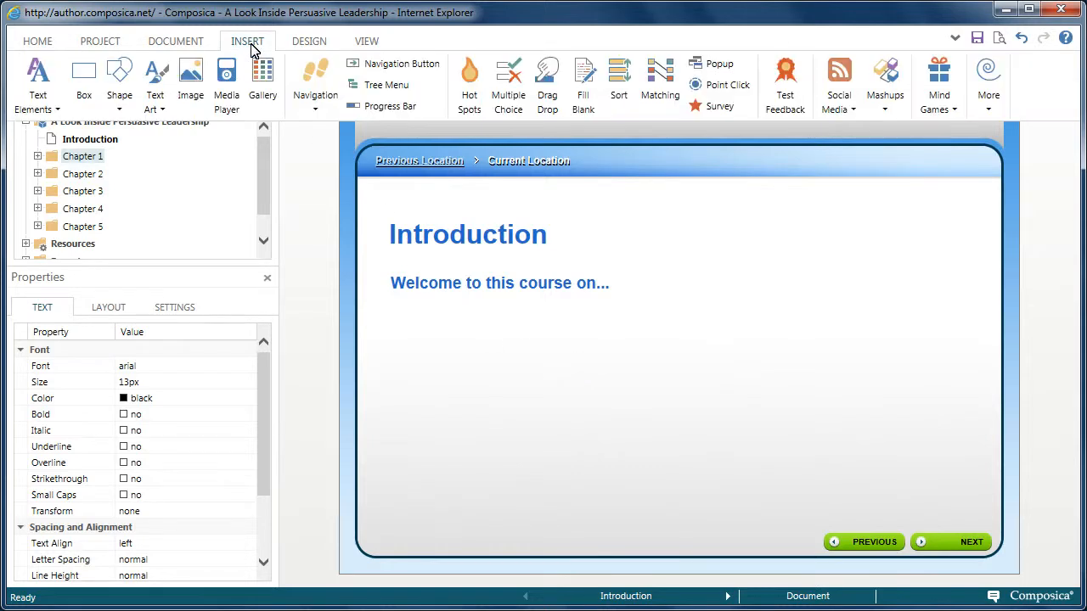
click(48, 102)
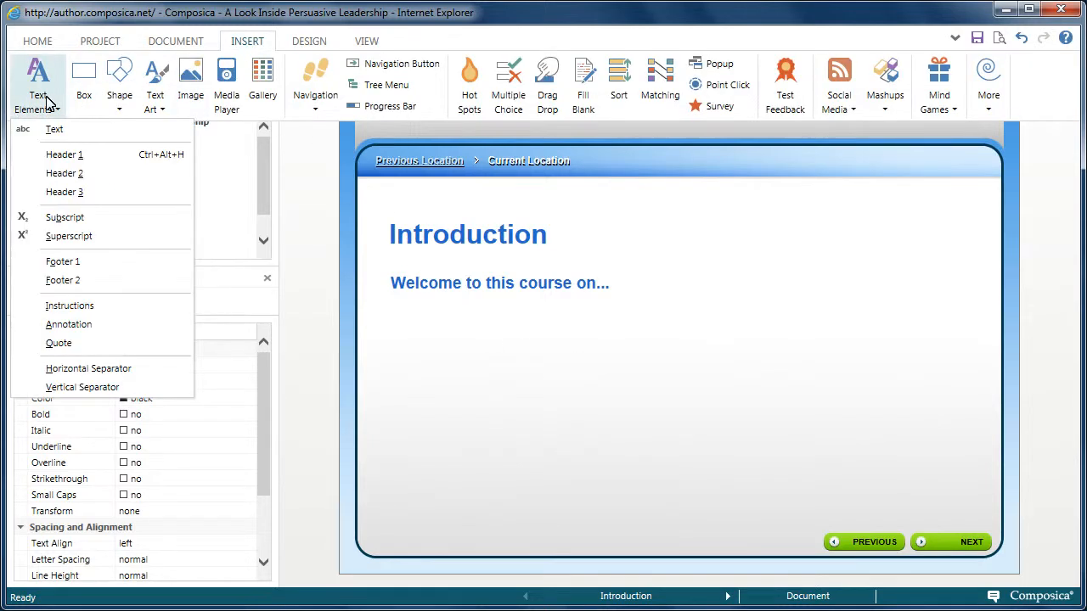
click(73, 132)
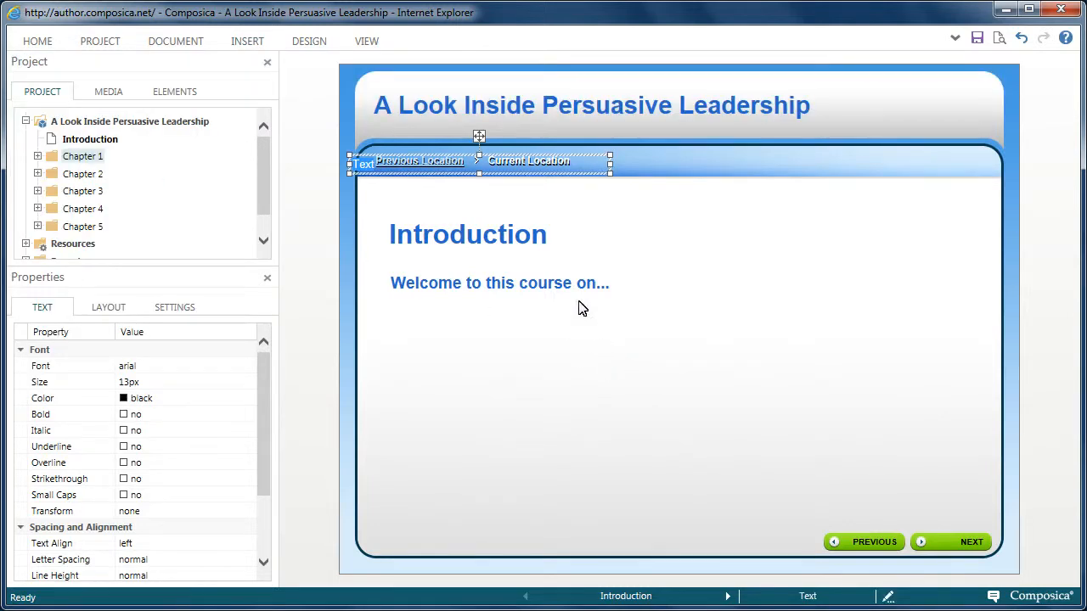
drag(480, 137, 698, 299)
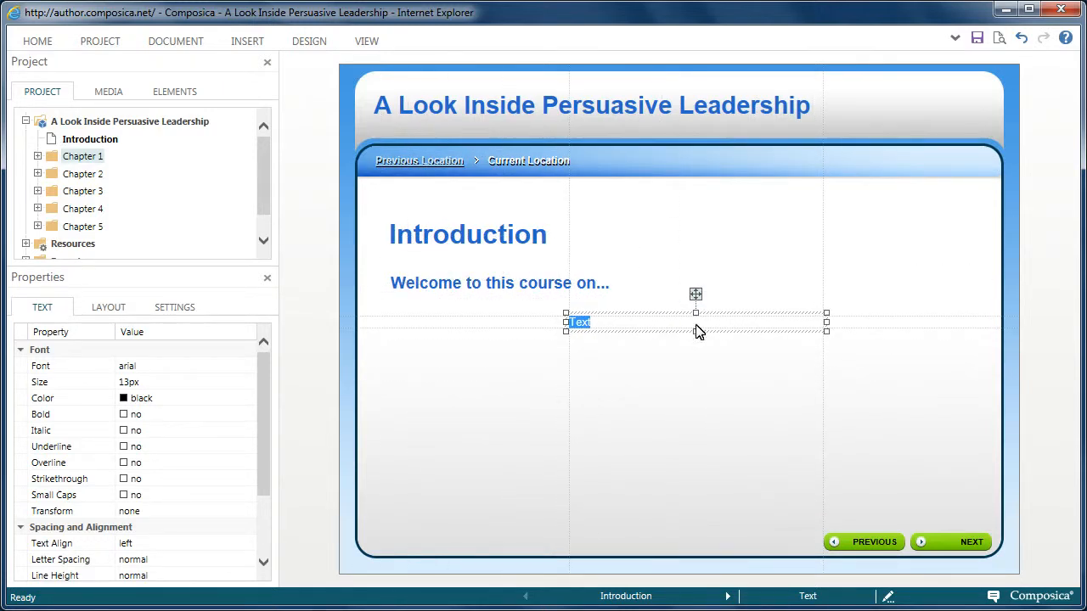
text(This course)
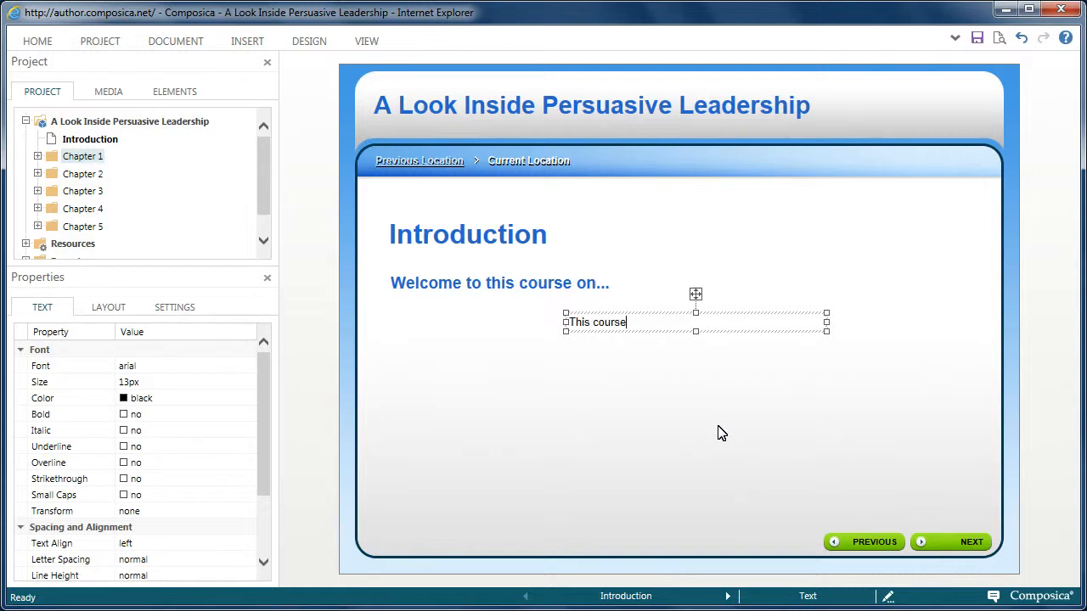
text( includes...)
click(706, 391)
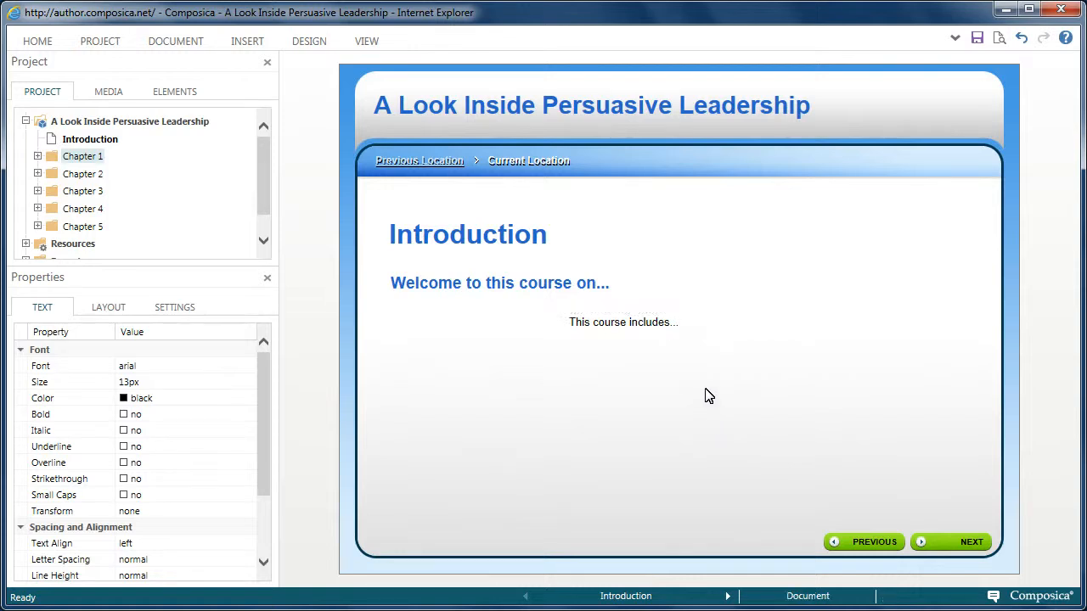
Step: Make the "This course includes..." text bold and set its font size to 20 px
click(662, 327)
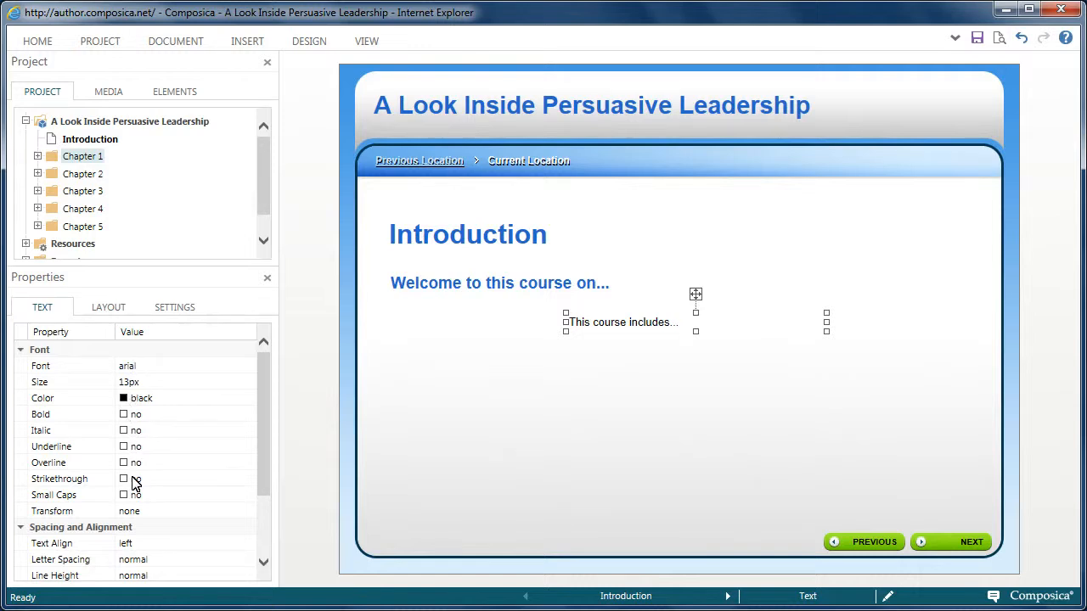
click(124, 415)
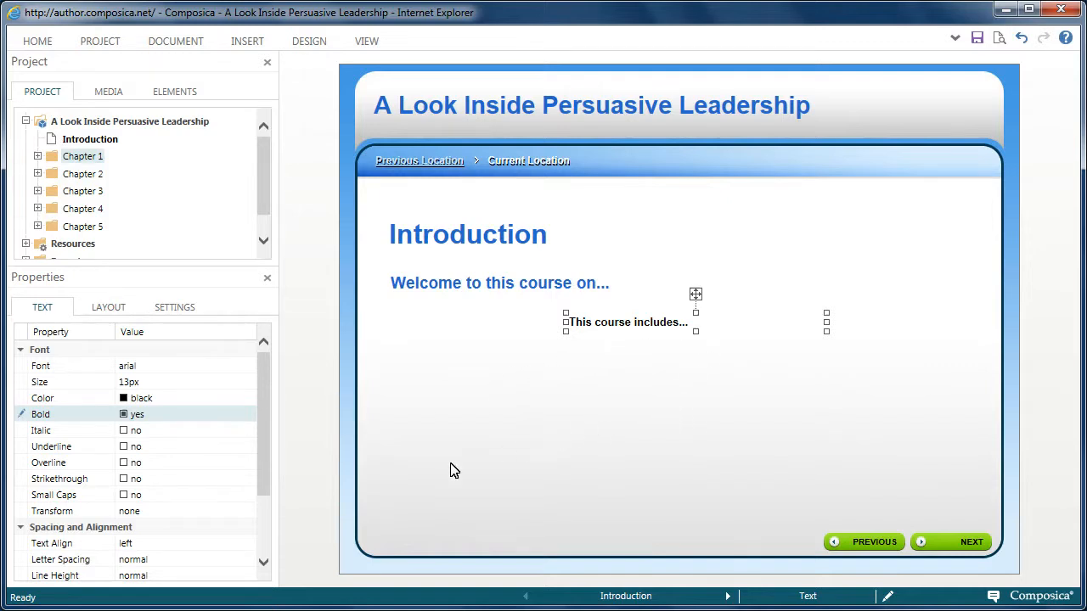
click(127, 382)
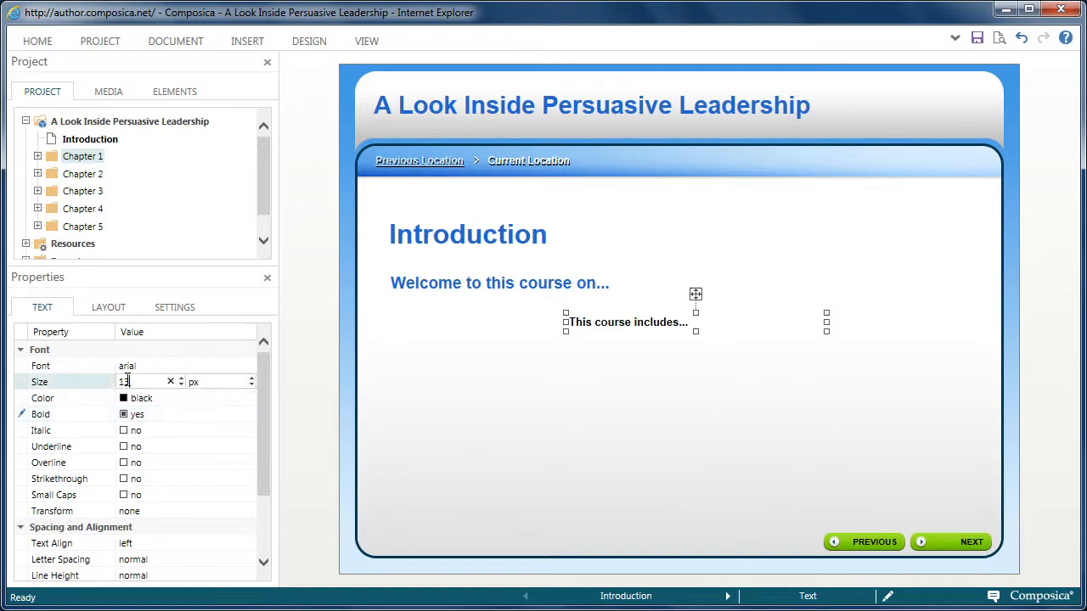
click(182, 378)
click(182, 379)
click(182, 379)
click(182, 379)
click(182, 379)
click(182, 379)
click(182, 378)
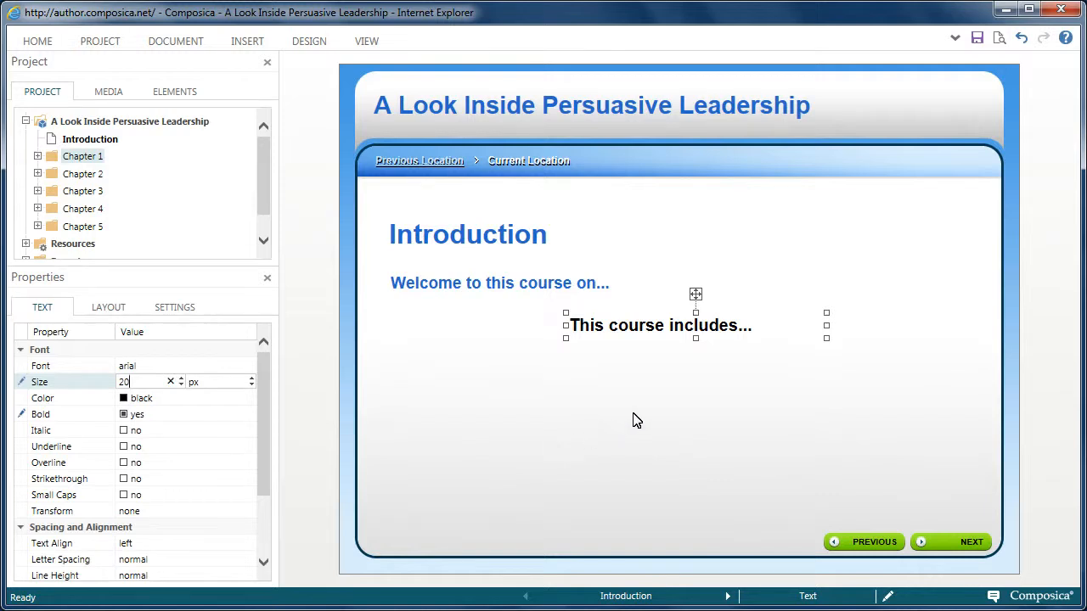
click(739, 406)
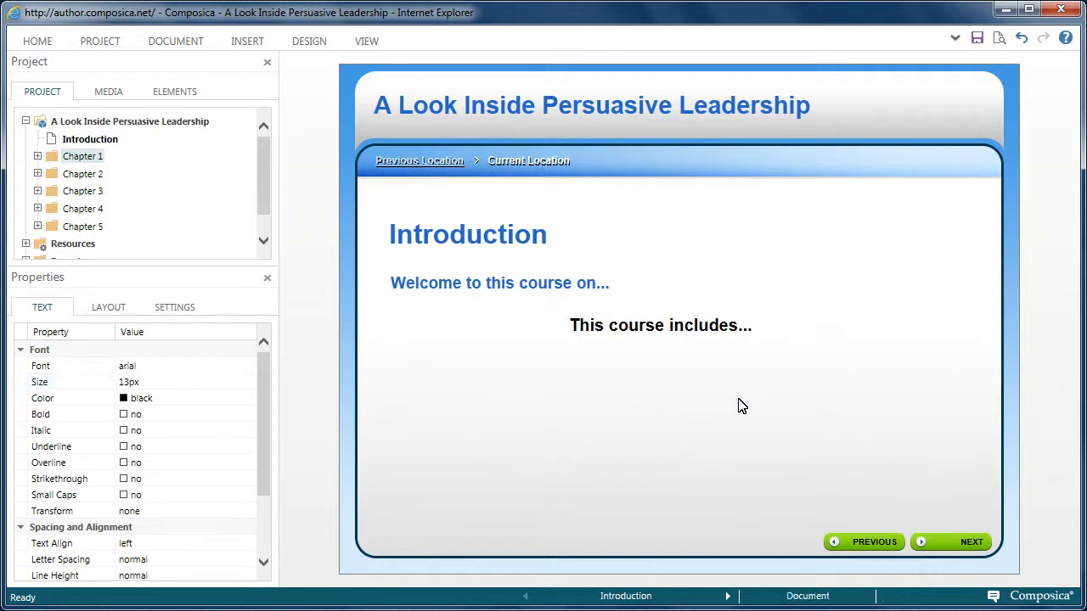
Step: Color only the word "course" in the "This course includes..." text dark olive (#6d7223)
click(655, 334)
drag(610, 330, 668, 353)
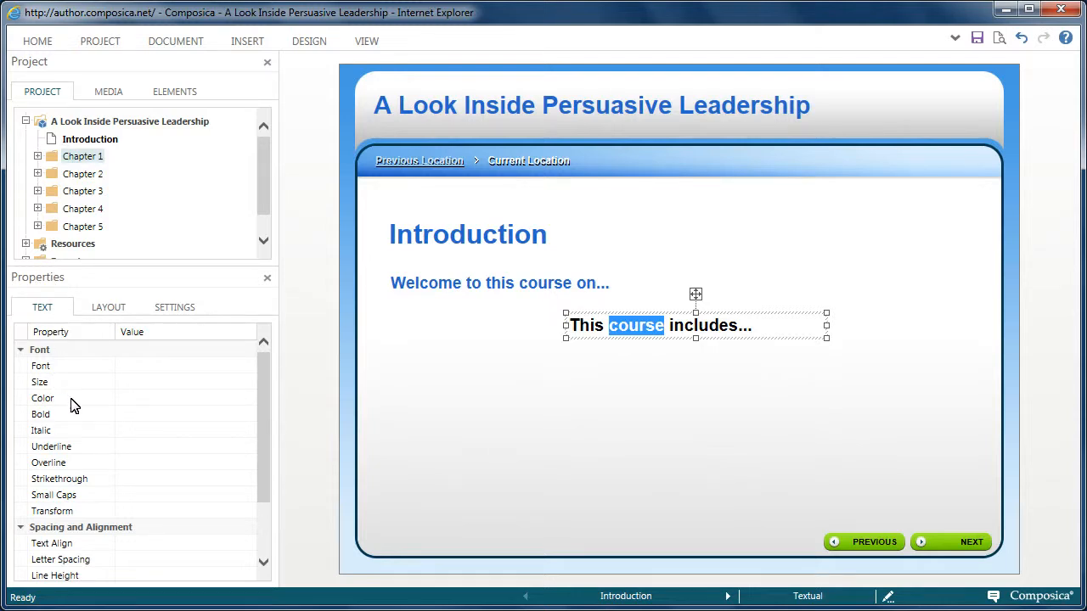
click(127, 400)
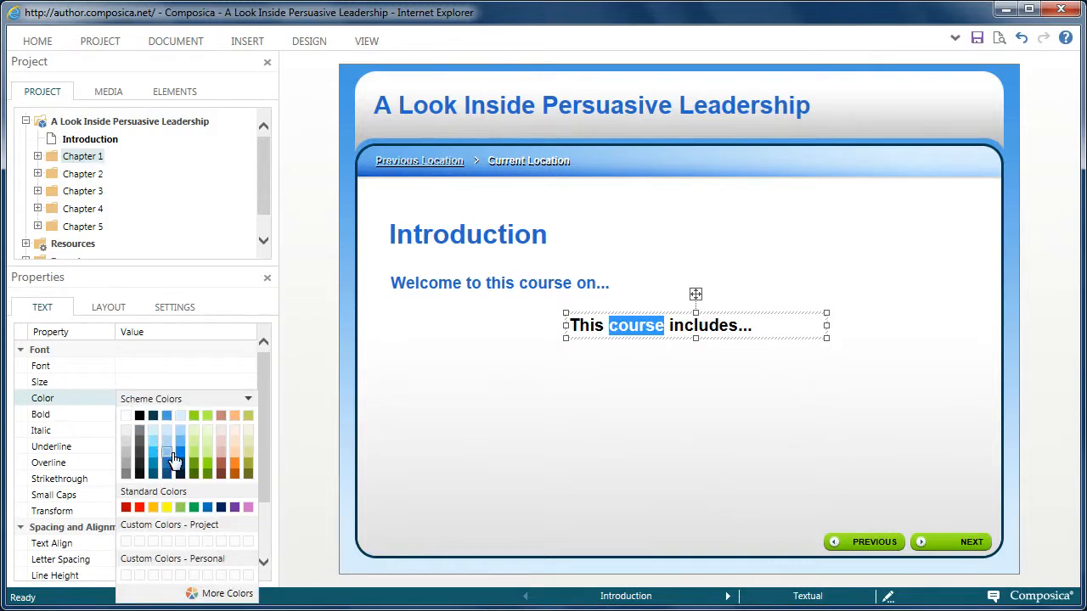
click(247, 475)
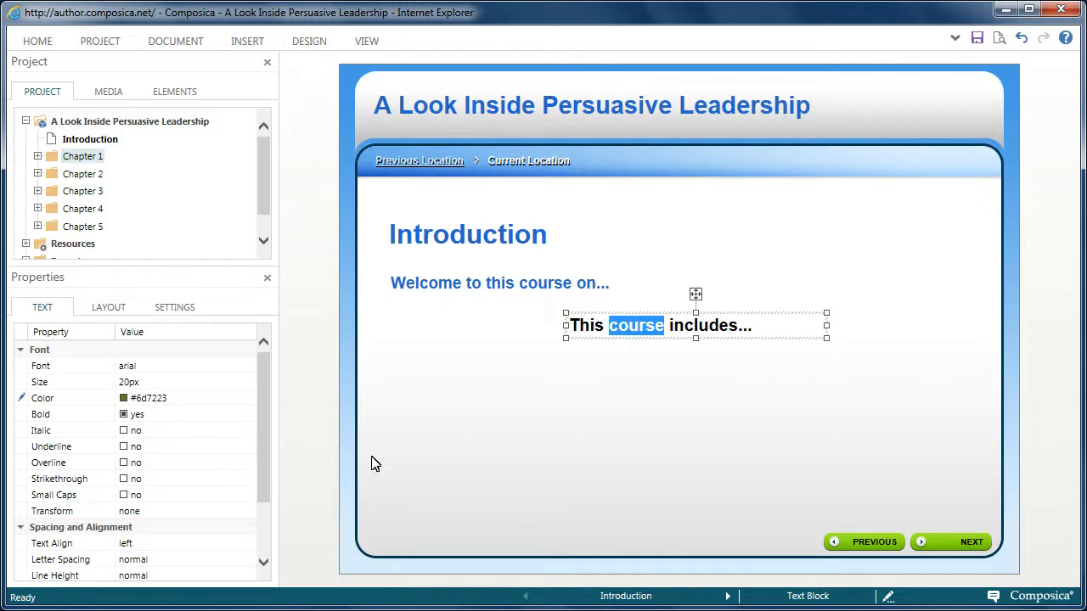
click(641, 403)
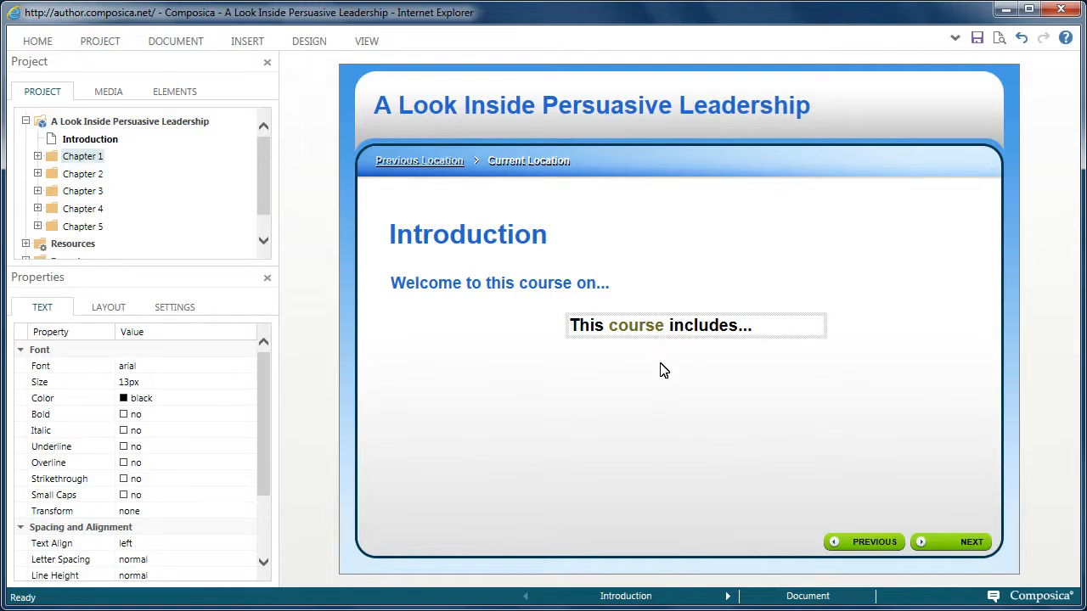
Step: Review the layout properties and the settings of the "This course includes..." text element
click(656, 335)
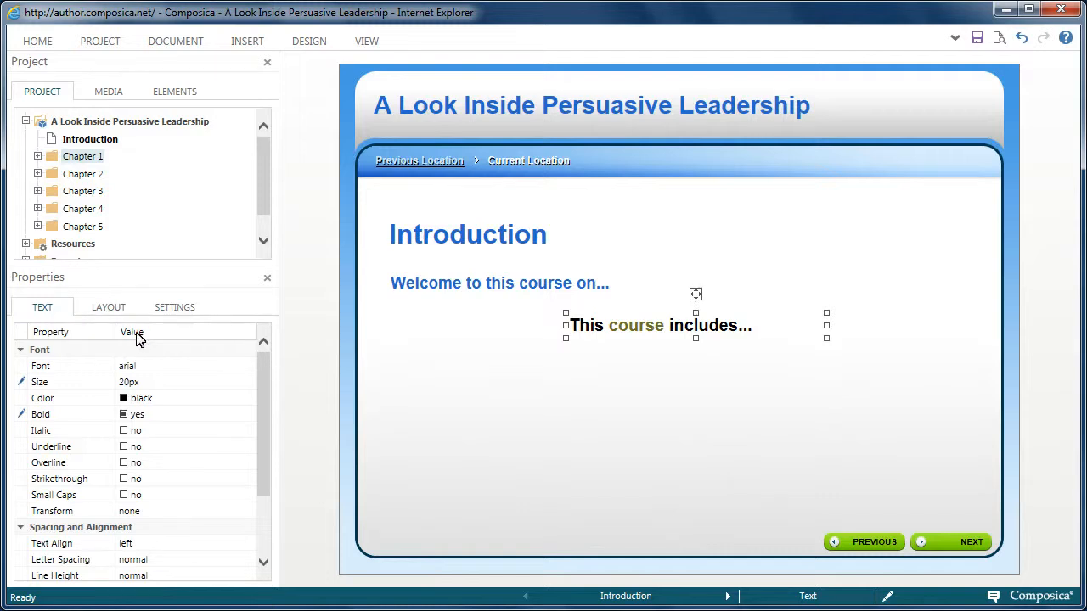
click(113, 312)
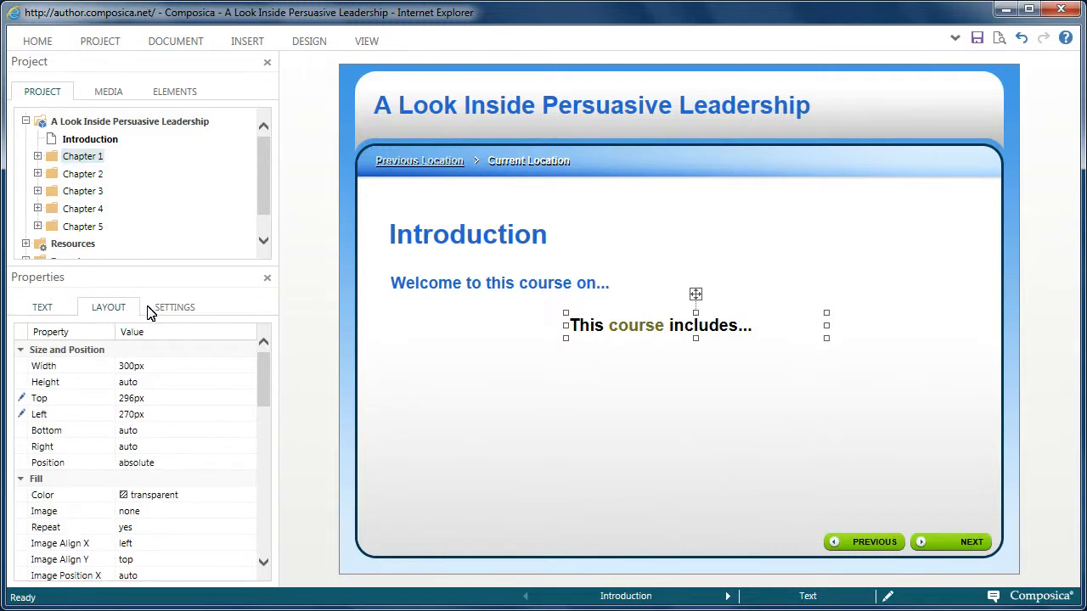
click(179, 313)
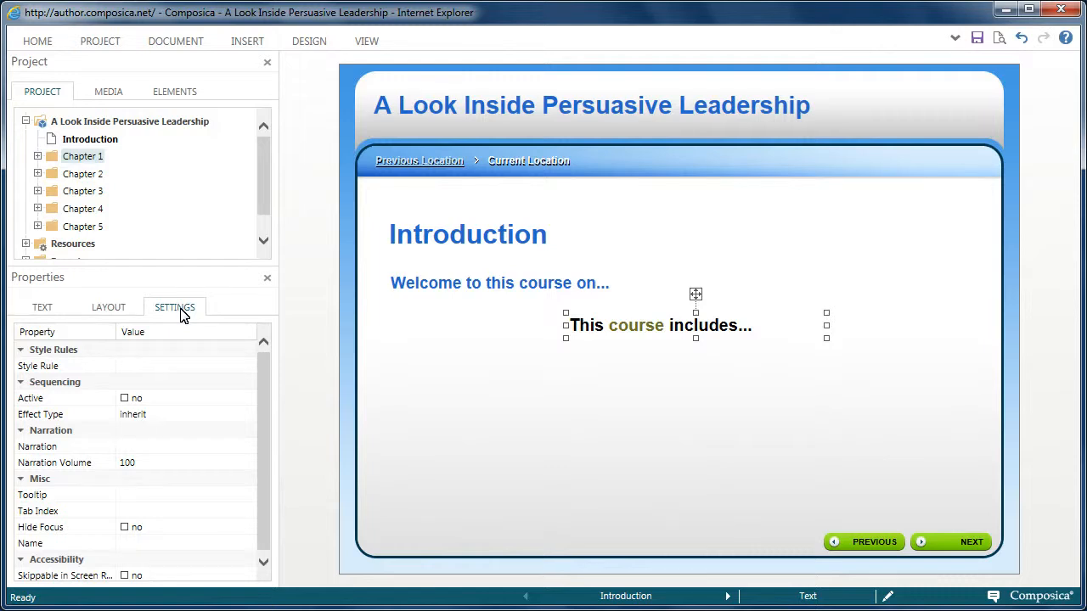